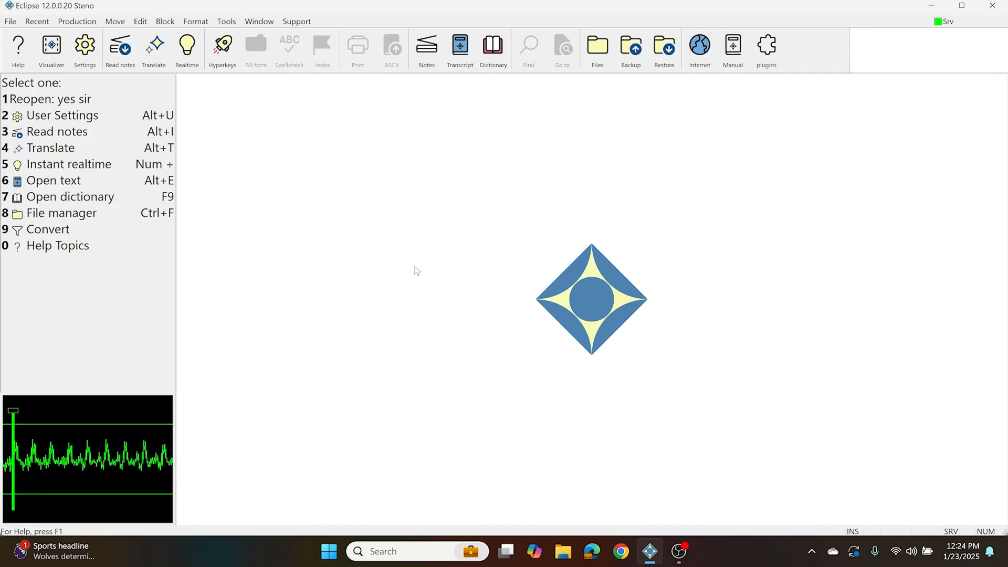
Open the audio recording setup from the realtime user settings
{"action": "left_click", "coordinate": [92, 54]}
{"action": "left_click", "coordinate": [448, 176]}
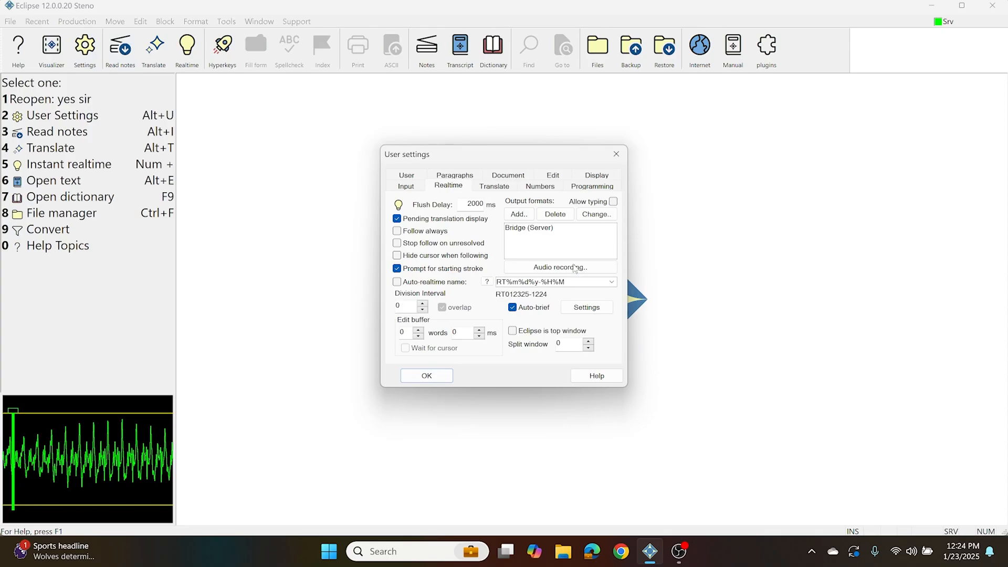
{"action": "left_click", "coordinate": [575, 269]}
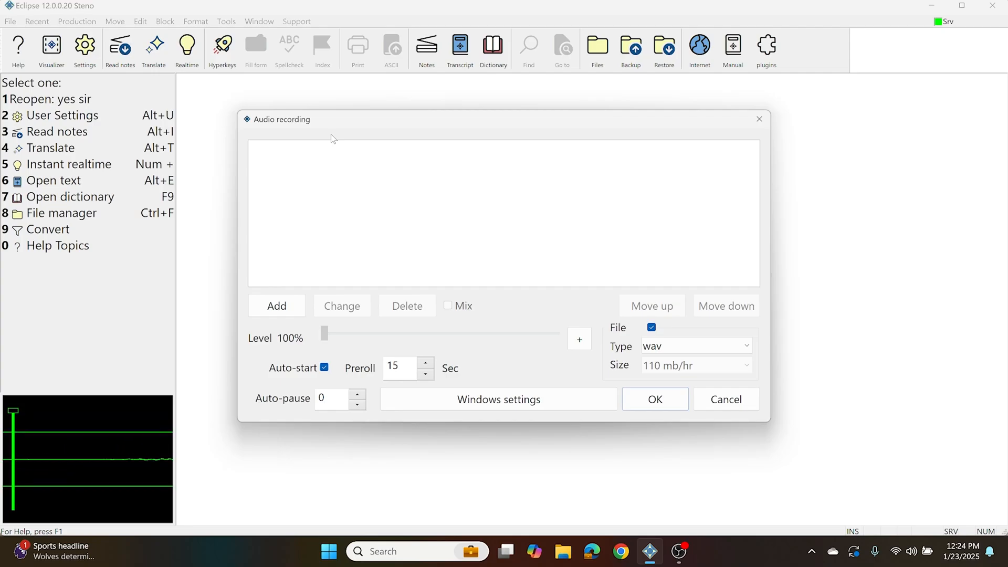
Add the Speakers (Realtek(R) Audio) loopback as a recording device, checking that it matches the Windows sound output device
{"action": "left_click", "coordinate": [281, 312]}
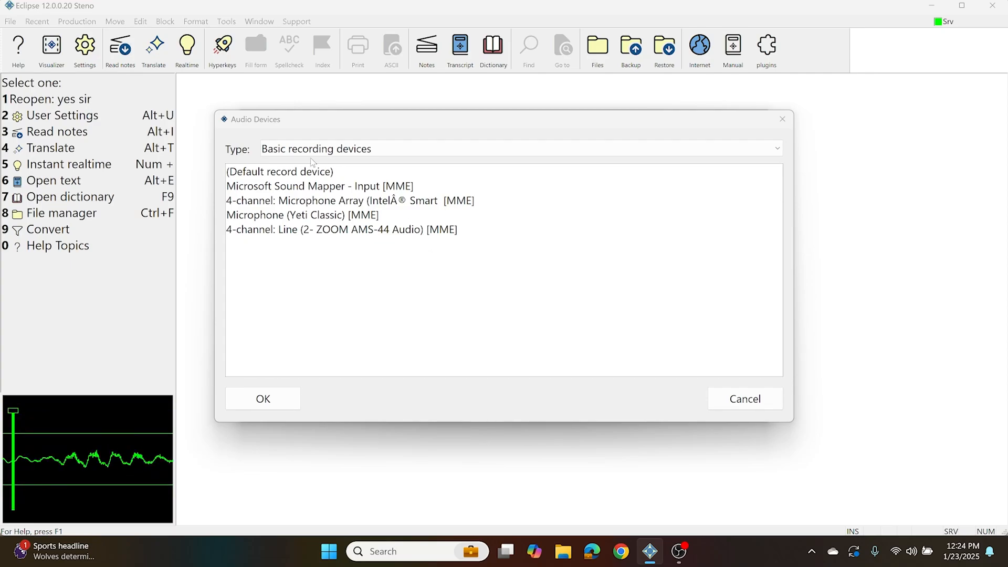
{"action": "left_click", "coordinate": [441, 148]}
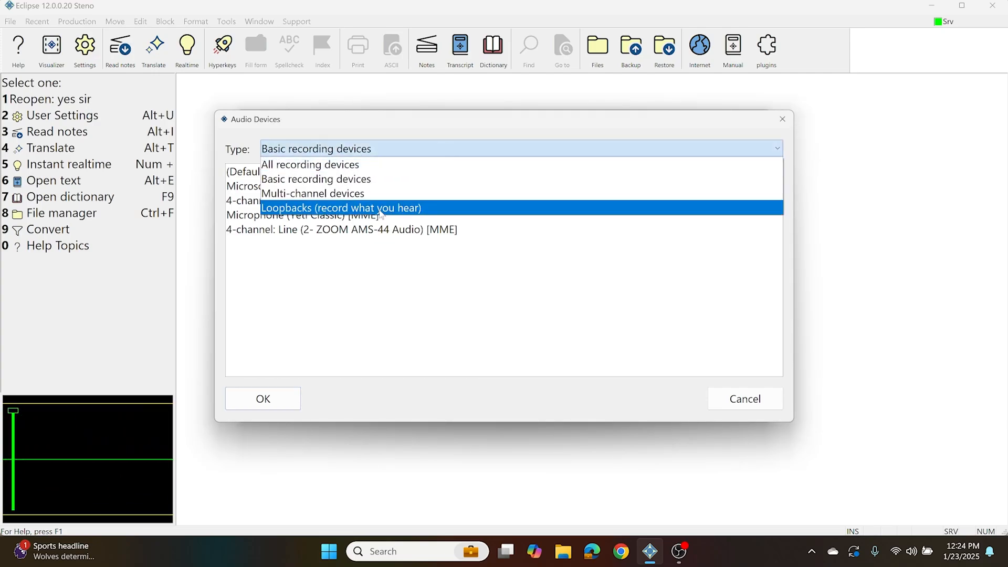
{"action": "left_click", "coordinate": [380, 210]}
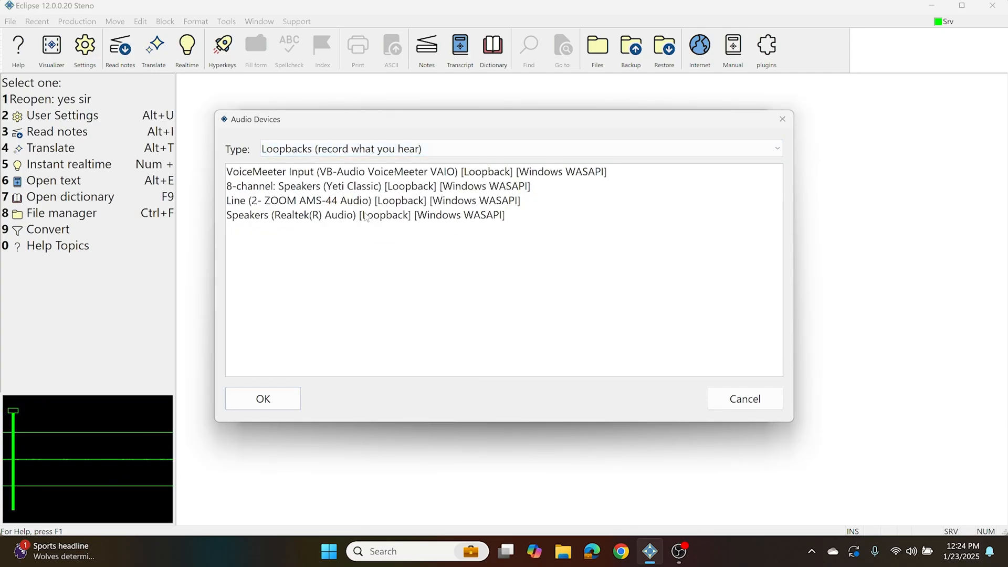
{"action": "left_click", "coordinate": [366, 215]}
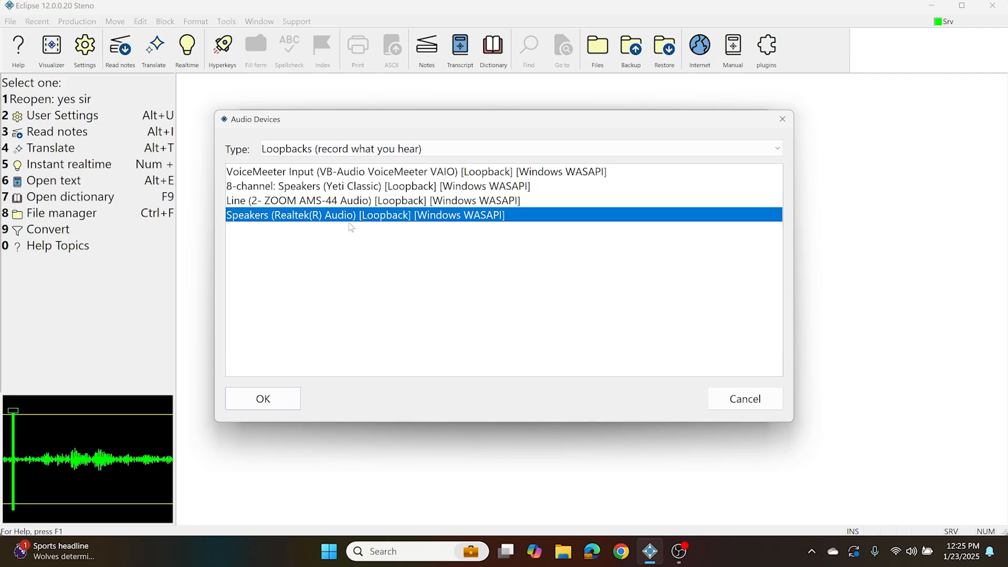
{"action": "left_click", "coordinate": [914, 541]}
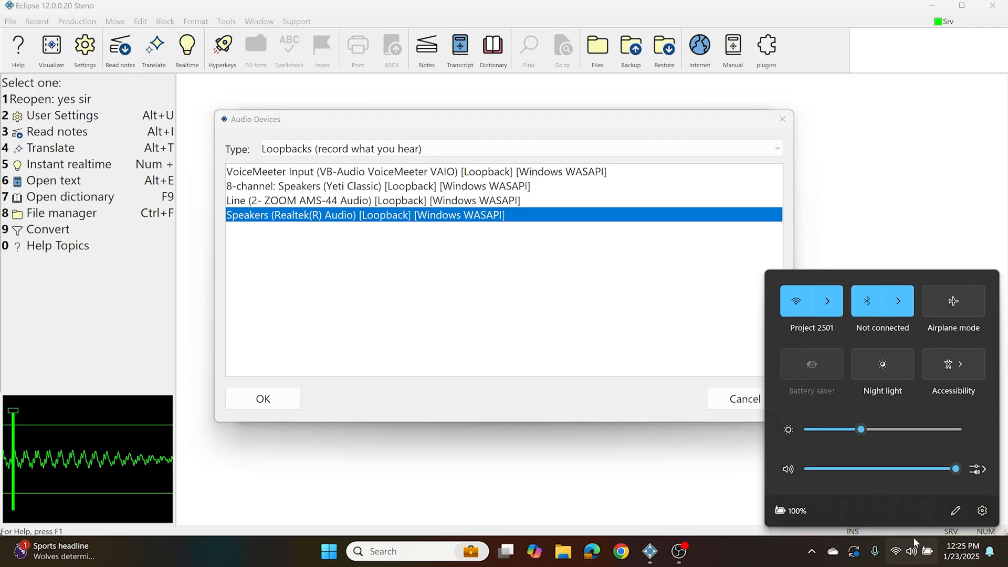
{"action": "left_click", "coordinate": [977, 469]}
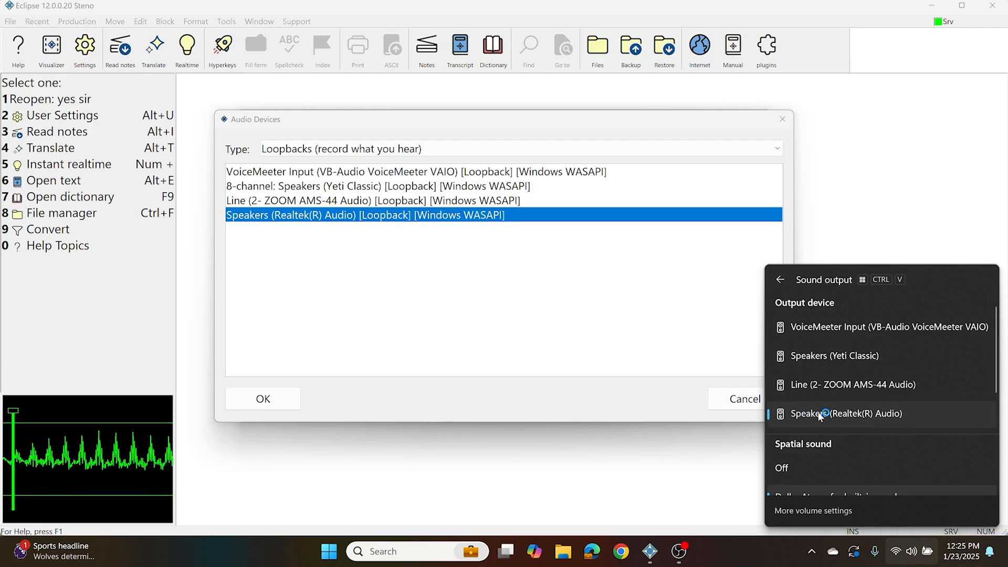
{"action": "left_click", "coordinate": [271, 219]}
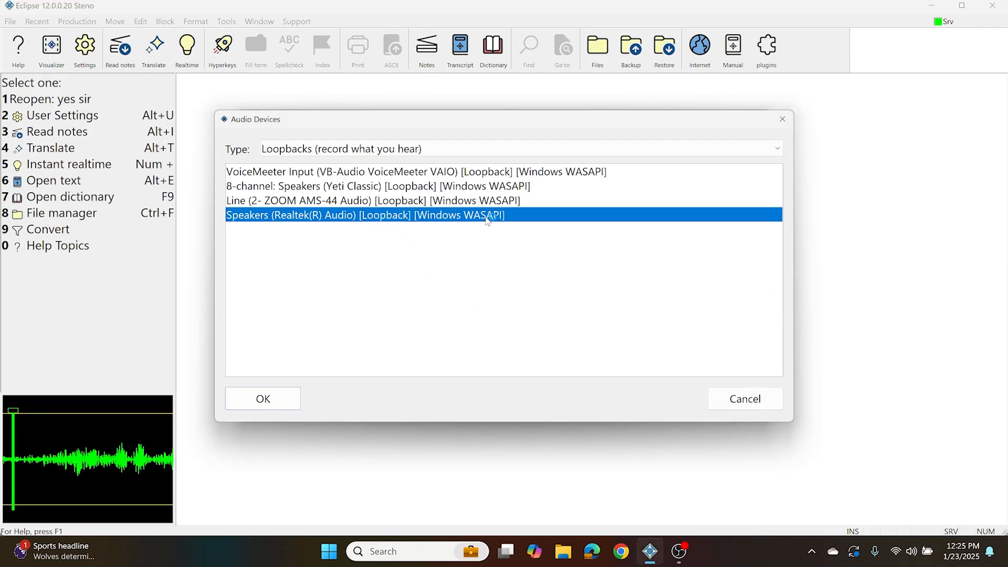
{"action": "left_click", "coordinate": [264, 400]}
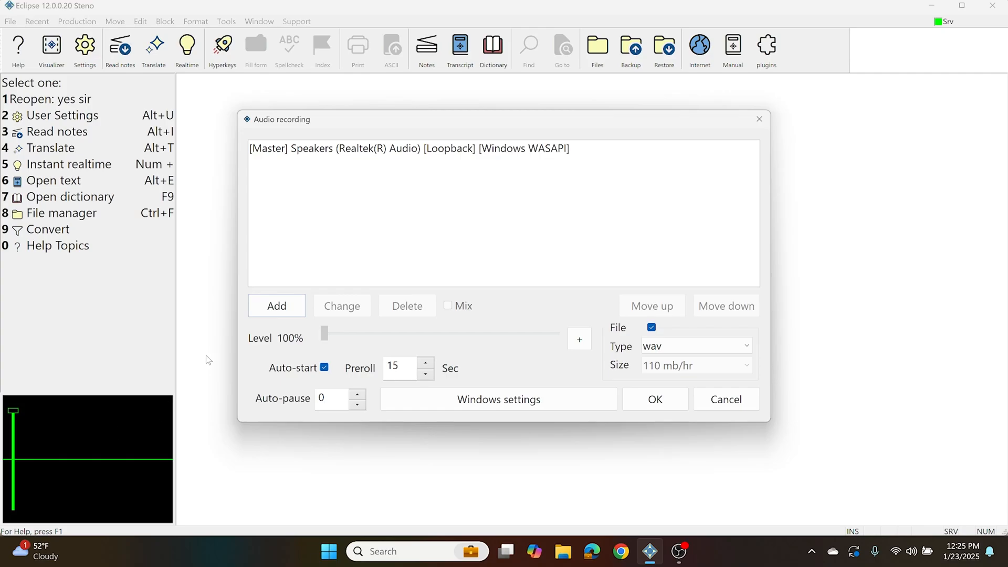
Add the 4-channel Intel Smart Microphone Array [MME] as a second recording device with 1 channel
{"action": "left_click", "coordinate": [286, 304]}
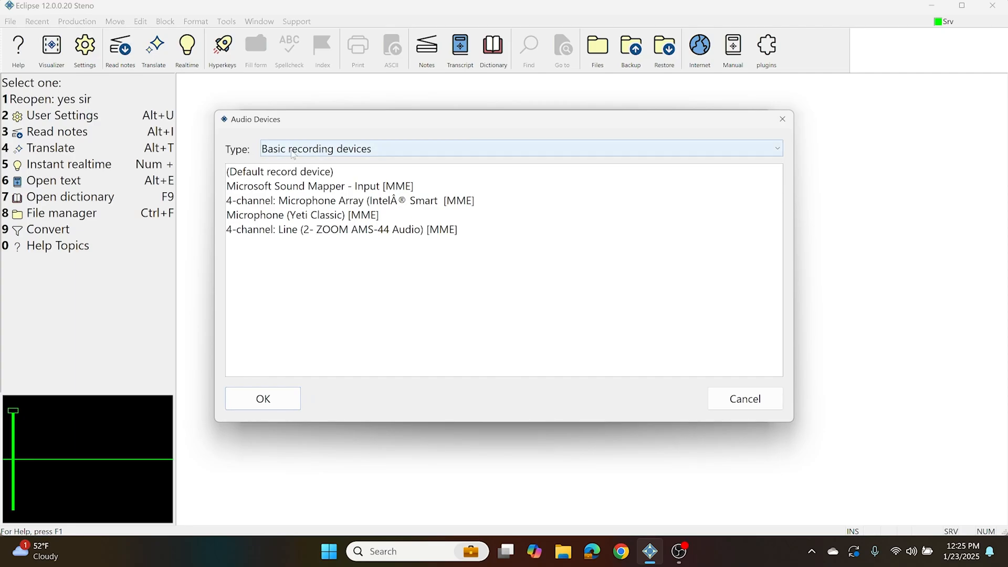
{"action": "left_click", "coordinate": [297, 202]}
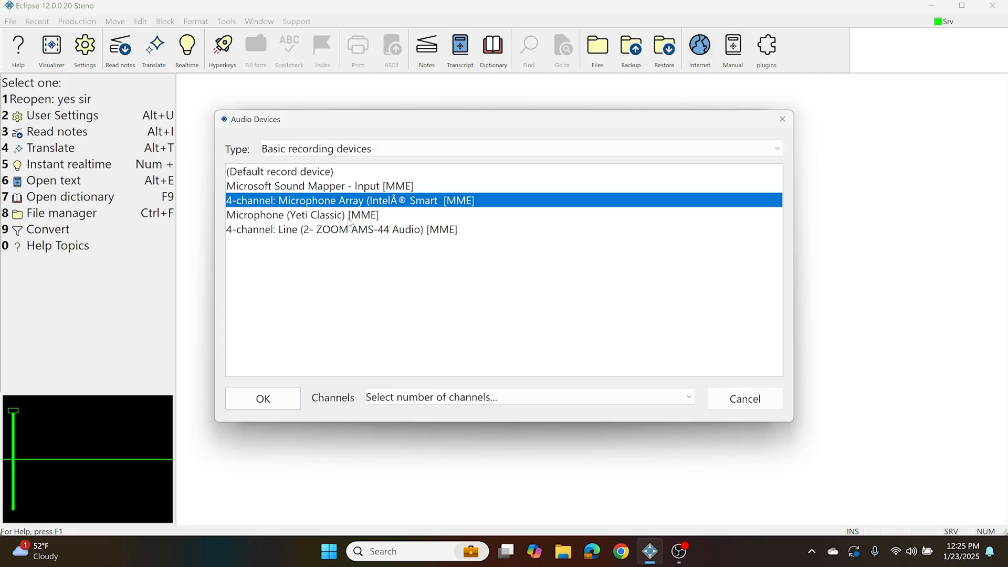
{"action": "left_click", "coordinate": [418, 399]}
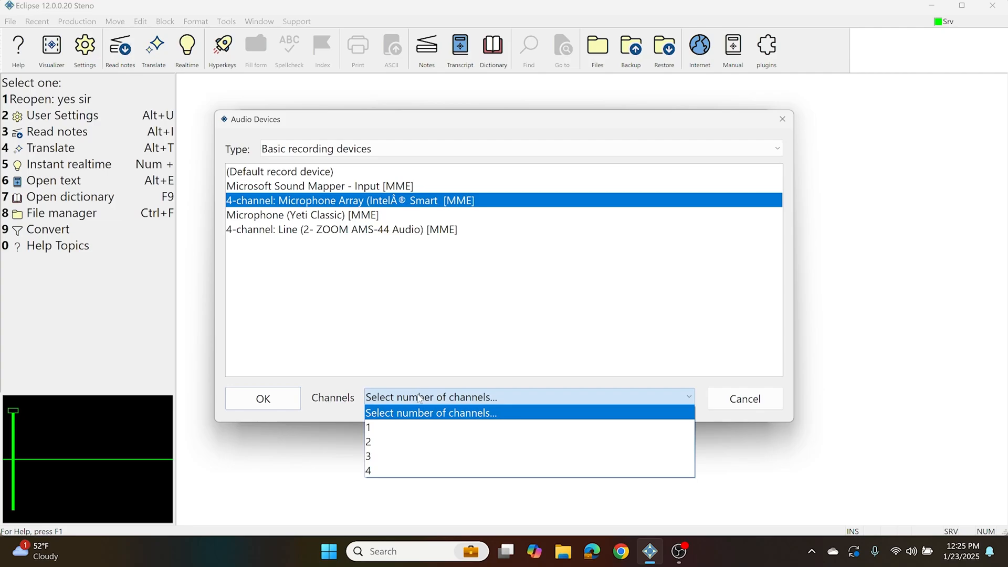
{"action": "left_click", "coordinate": [377, 425]}
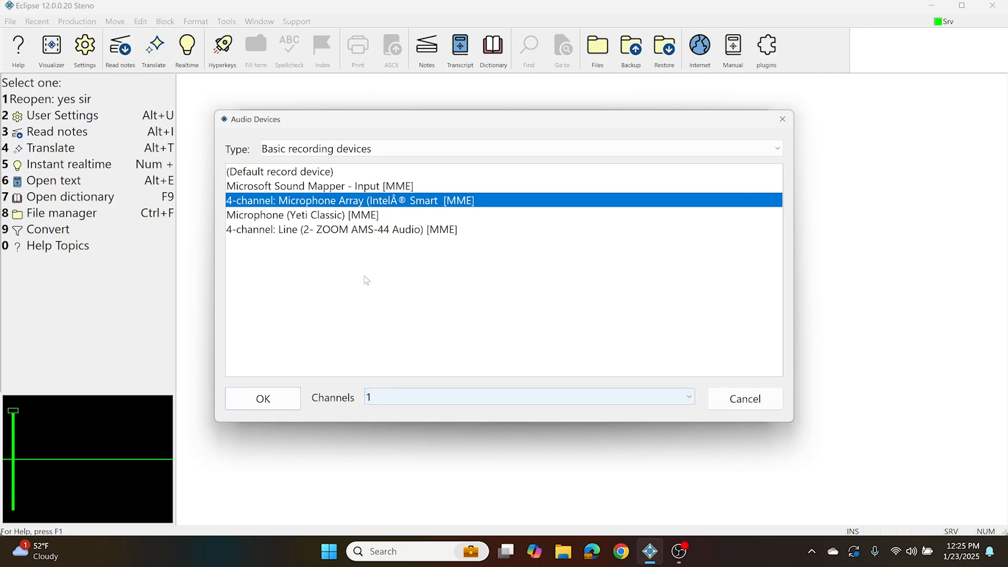
{"action": "left_click", "coordinate": [275, 395]}
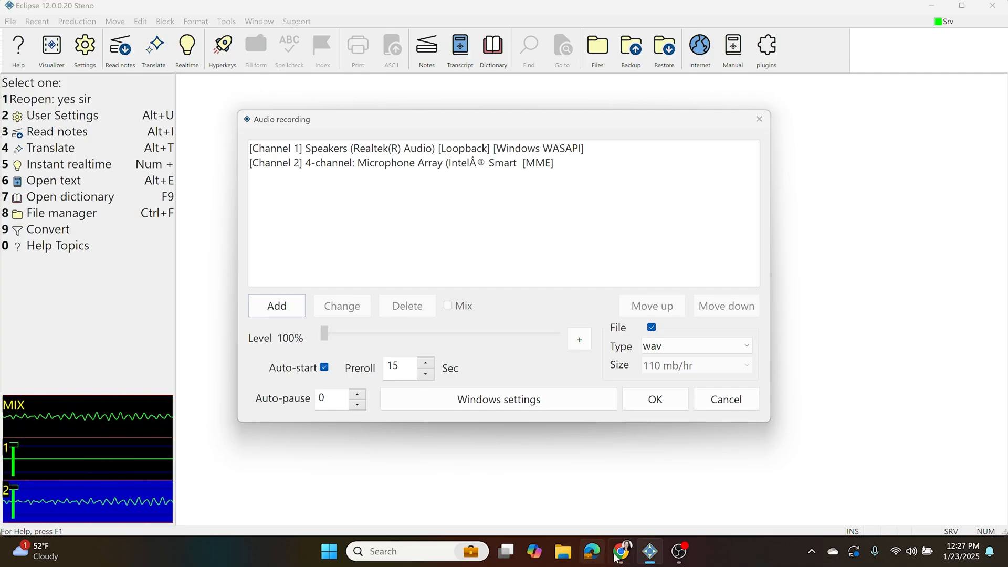
Play the Court TV video in Chrome, check the loopback channel's waveform in Eclipse, and pause the video again
{"action": "mouse_move", "coordinate": [621, 551]}
{"action": "left_click", "coordinate": [617, 480]}
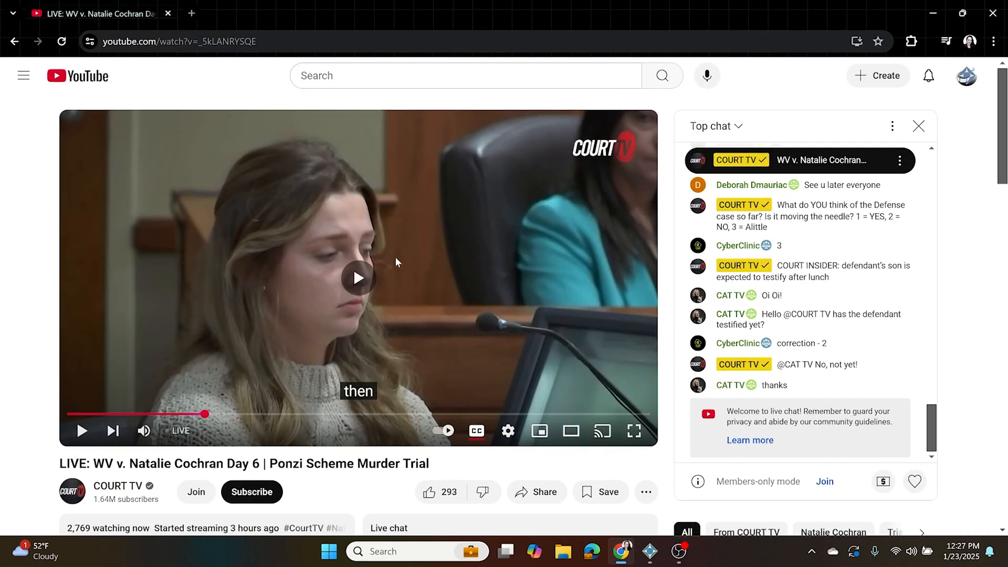
{"action": "left_click", "coordinate": [656, 557]}
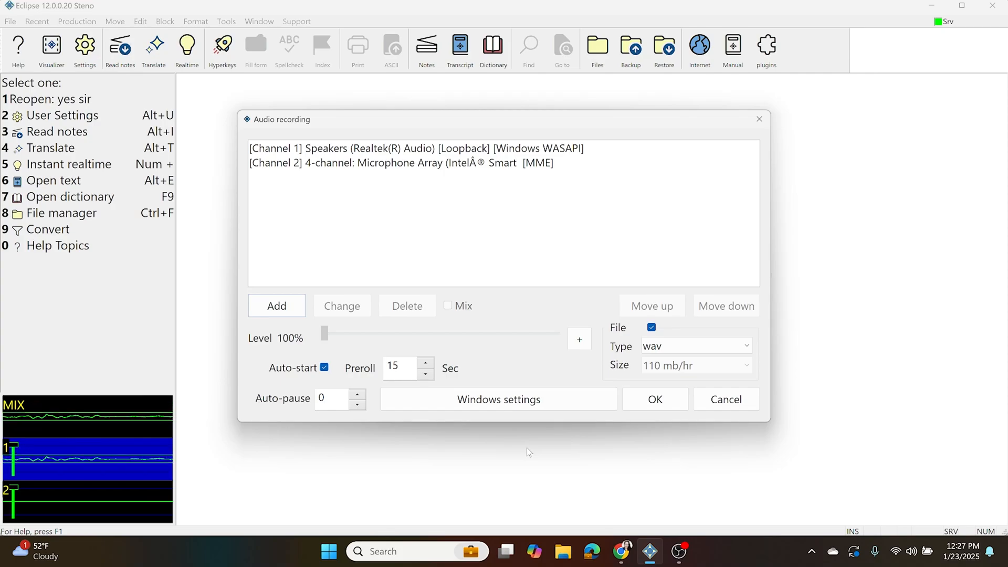
{"action": "left_click", "coordinate": [620, 551]}
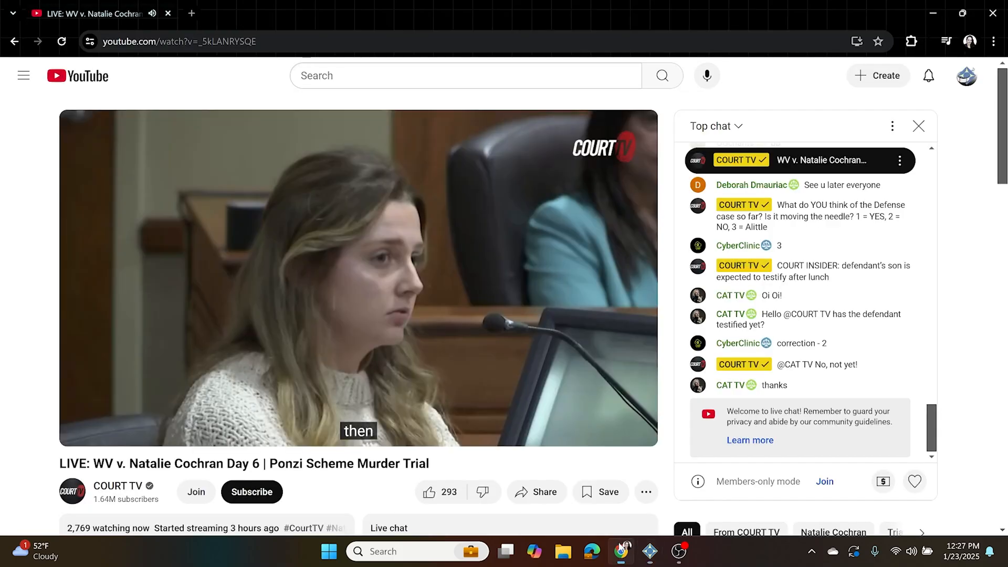
{"action": "left_click", "coordinate": [489, 329]}
{"action": "key", "text": "alt+Tab"}
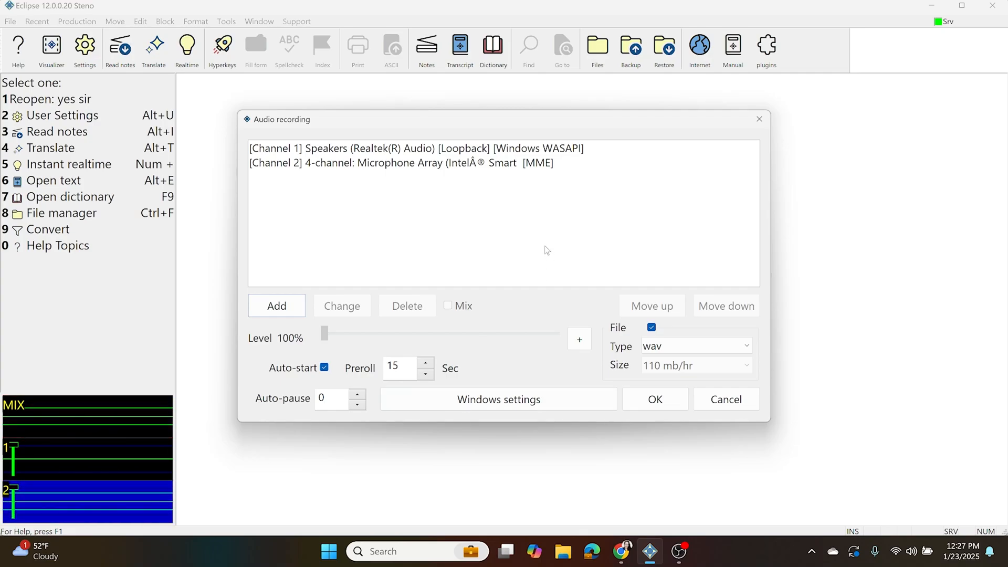
Change the channel 2 recording device to Microphone (Yeti Classic) [MME]
{"action": "left_click", "coordinate": [355, 147]}
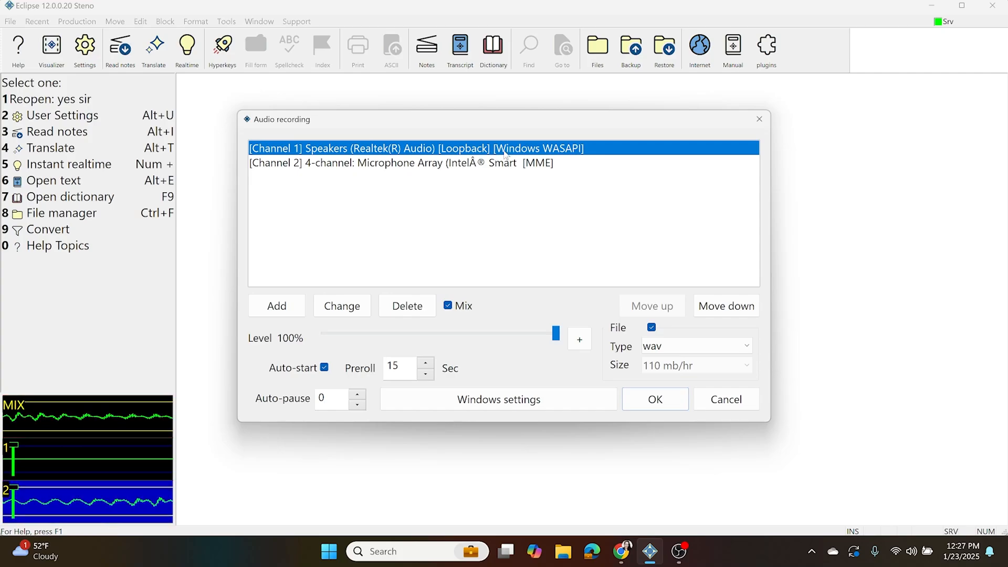
{"action": "left_click", "coordinate": [327, 168]}
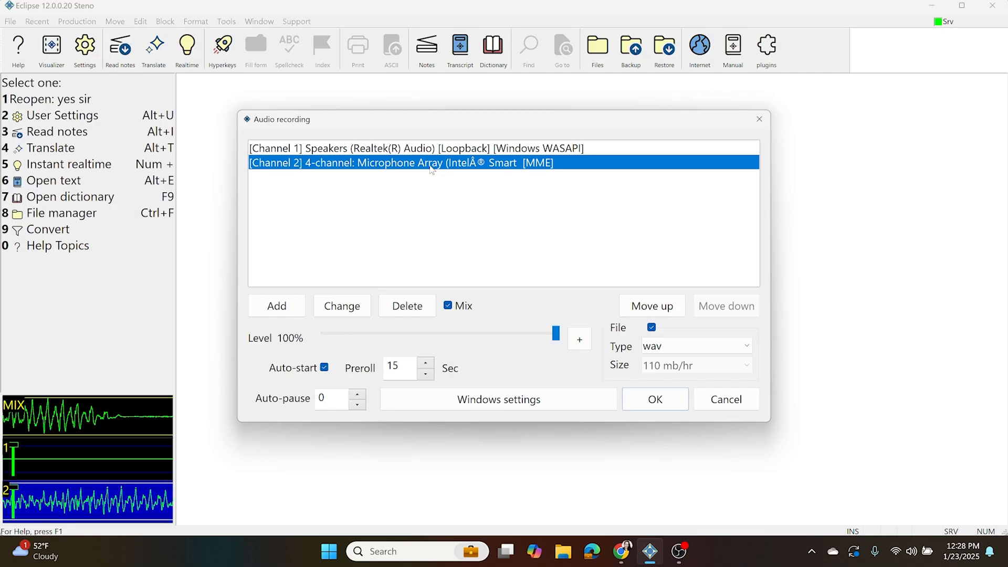
{"action": "left_click", "coordinate": [342, 314]}
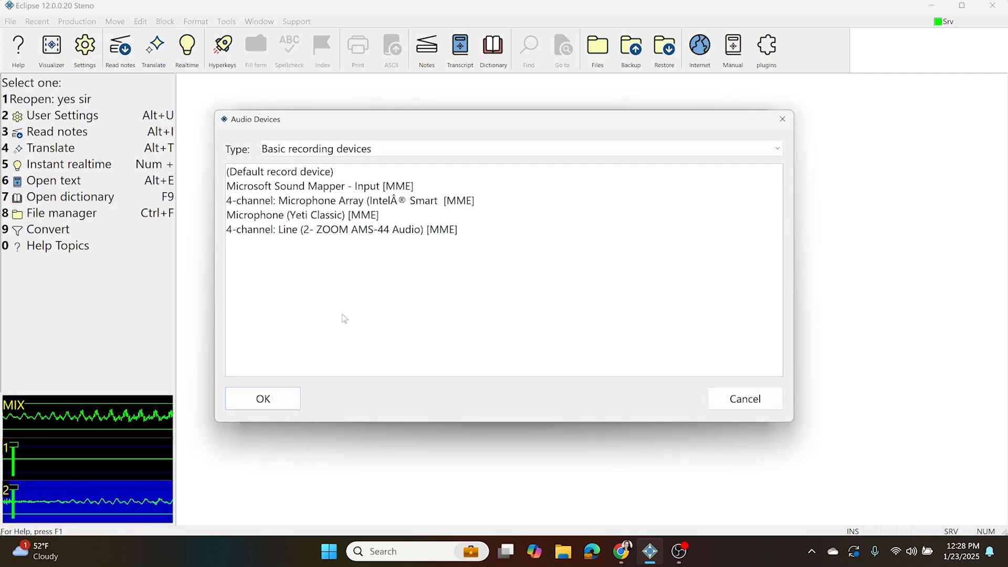
{"action": "left_click", "coordinate": [298, 216]}
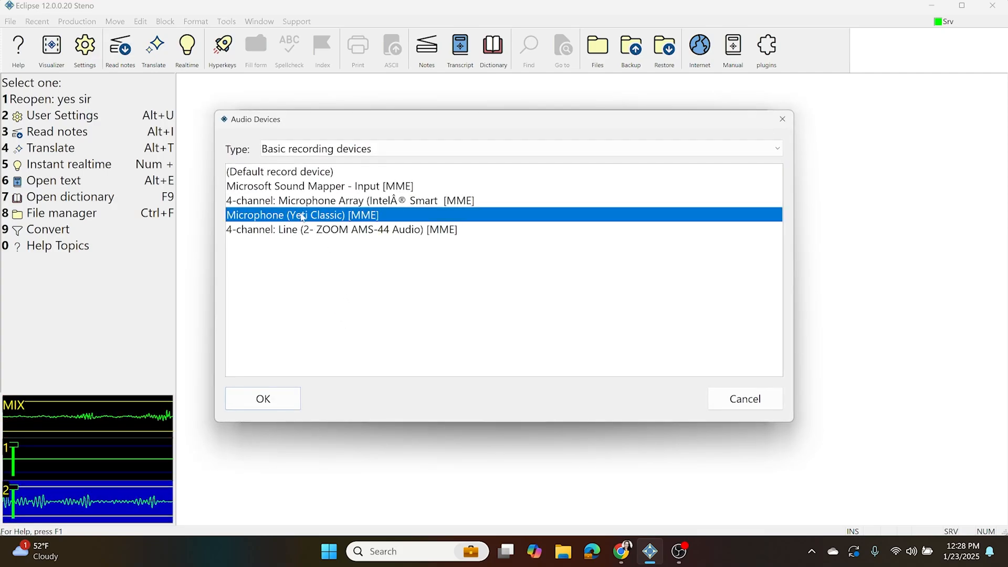
{"action": "left_click", "coordinate": [293, 401]}
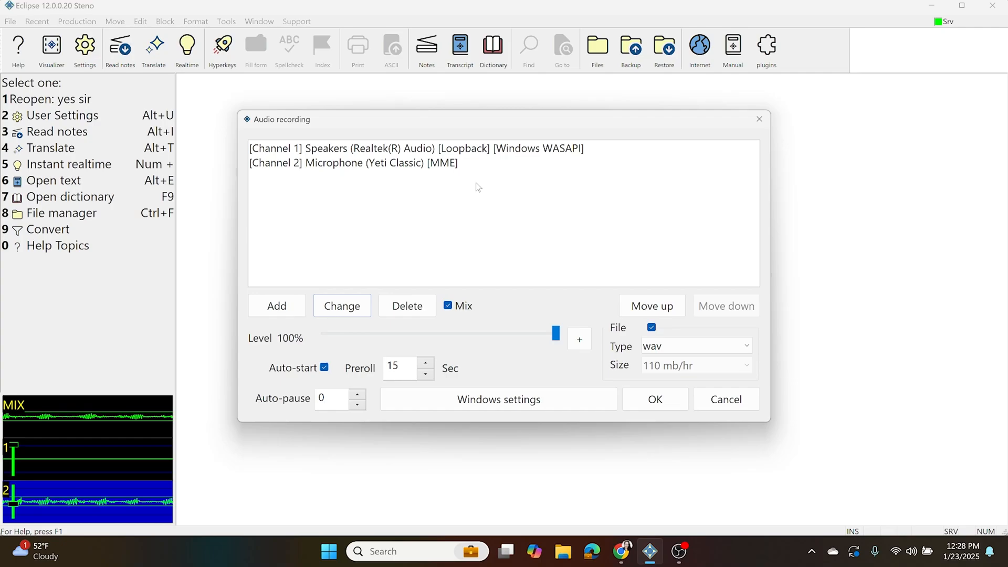
Delete both the speaker loopback and the Yeti Classic microphone from the audio recording devices
{"action": "left_click", "coordinate": [434, 151]}
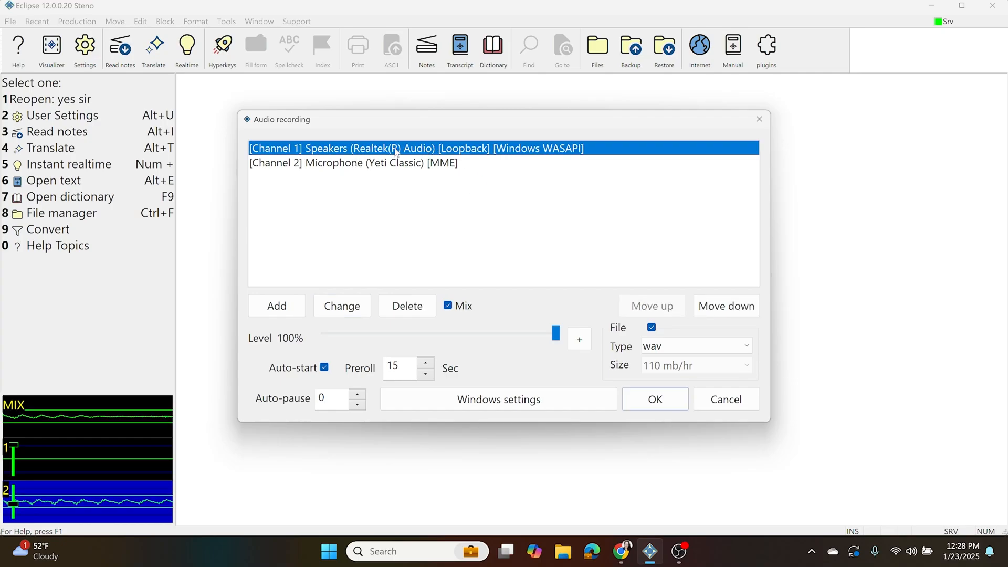
{"action": "left_click", "coordinate": [340, 163]}
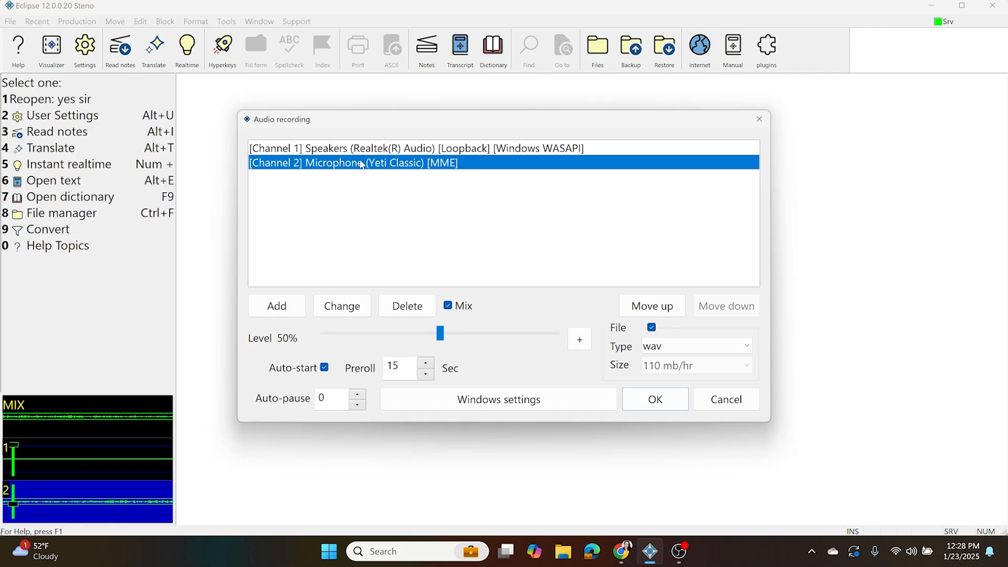
{"action": "left_click", "coordinate": [411, 153]}
{"action": "left_click", "coordinate": [406, 304]}
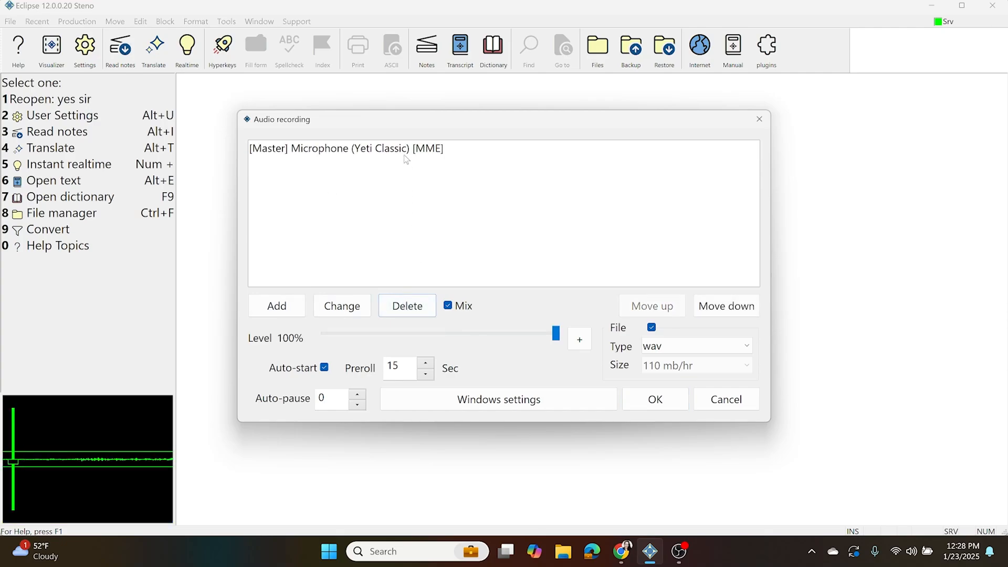
{"action": "left_click", "coordinate": [406, 153]}
{"action": "left_click", "coordinate": [407, 306]}
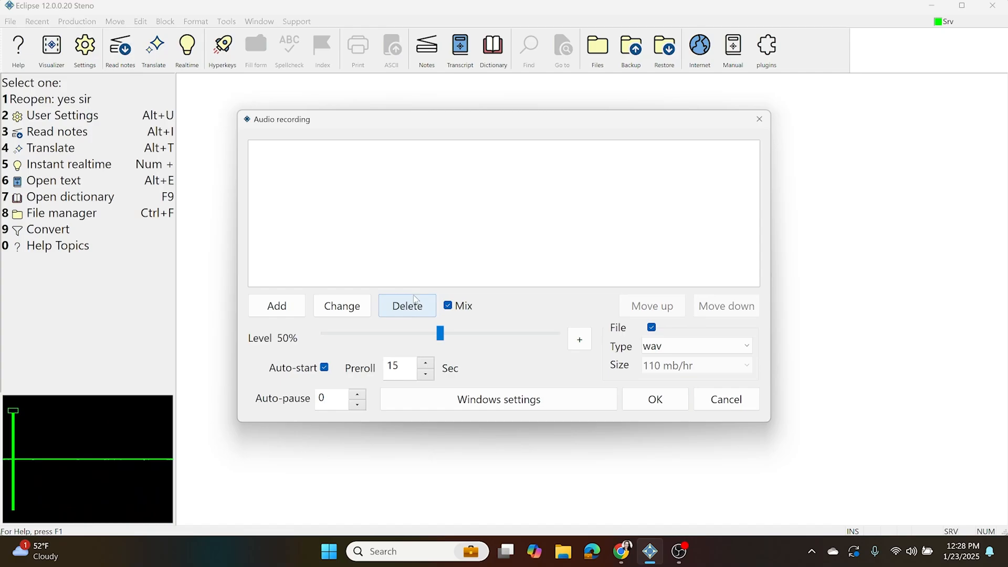
Add the multi-channel device ZOOM AMS-44 ASIO Driver [ASIO] with 4 channels and select it in the recording device list
{"action": "left_click", "coordinate": [291, 312]}
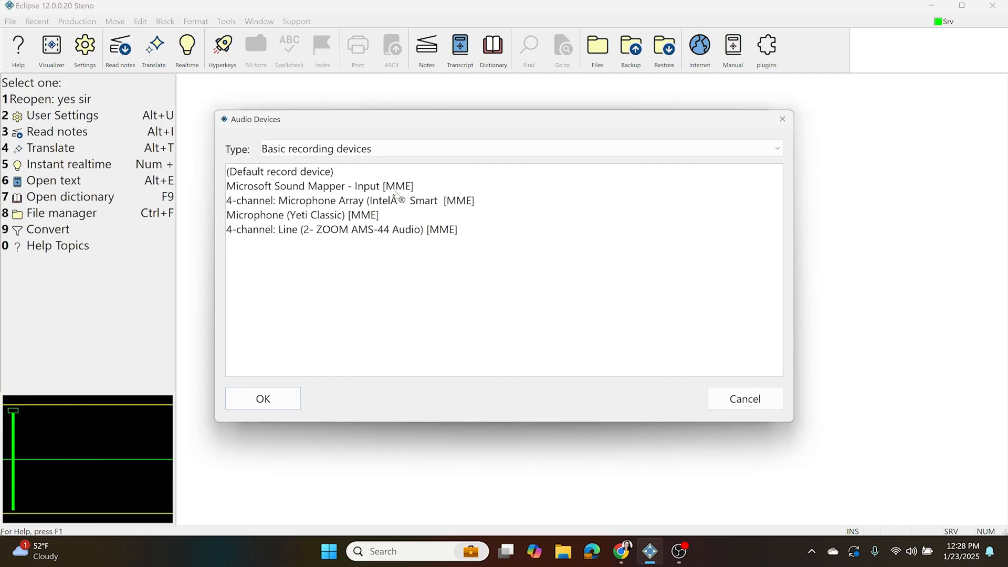
{"action": "left_click", "coordinate": [380, 152]}
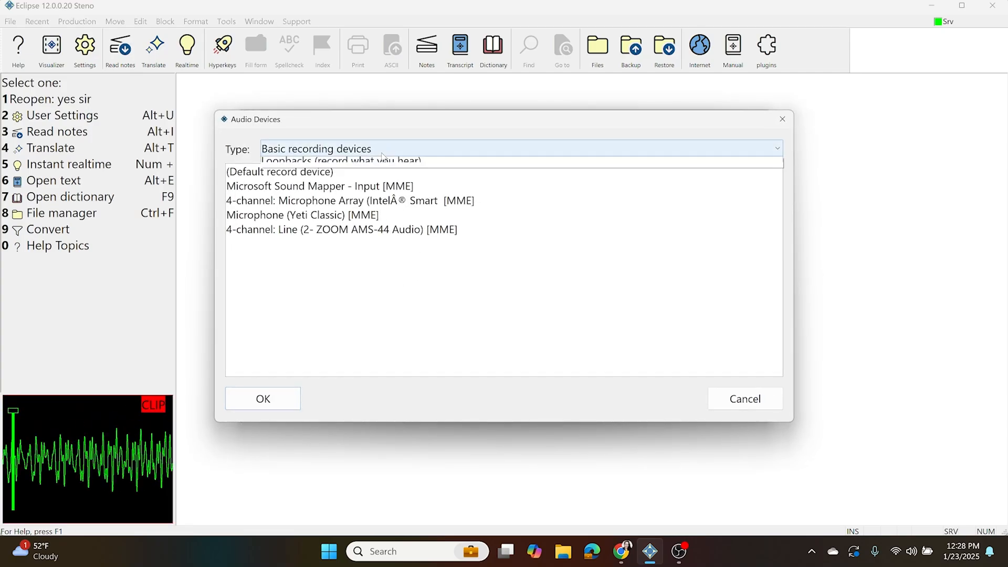
{"action": "left_click", "coordinate": [367, 191]}
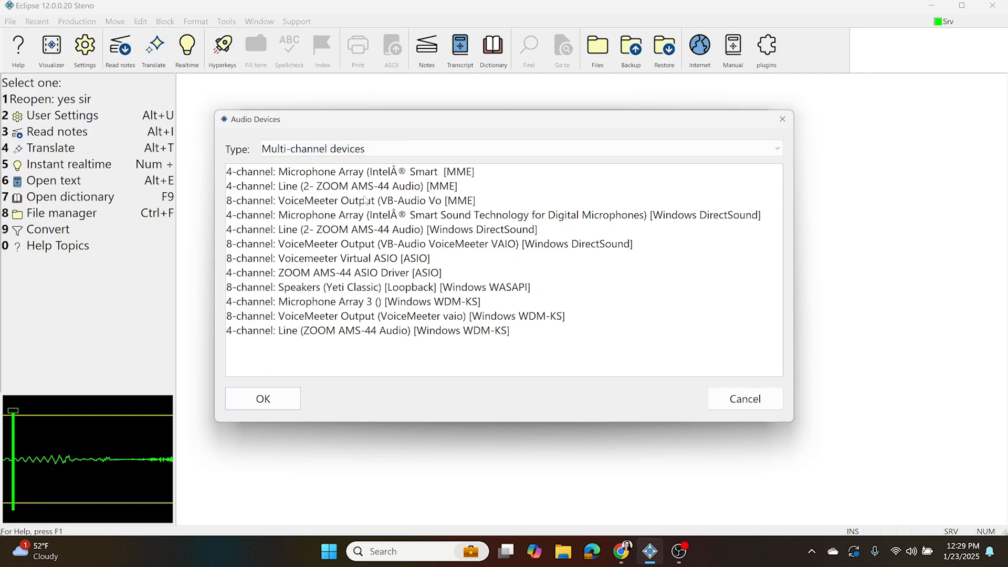
{"action": "left_click", "coordinate": [341, 274]}
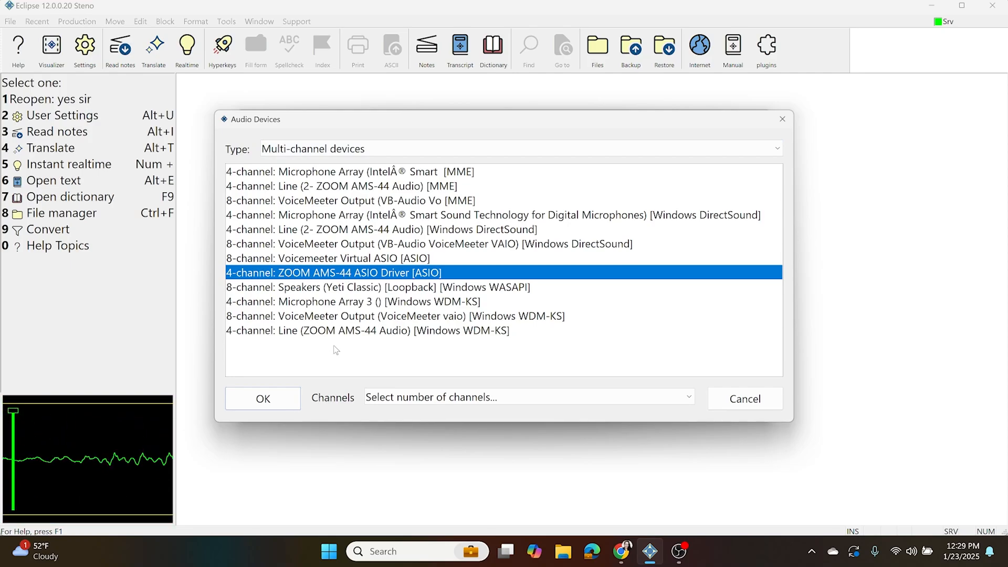
{"action": "left_click", "coordinate": [407, 397]}
{"action": "left_click", "coordinate": [389, 466]}
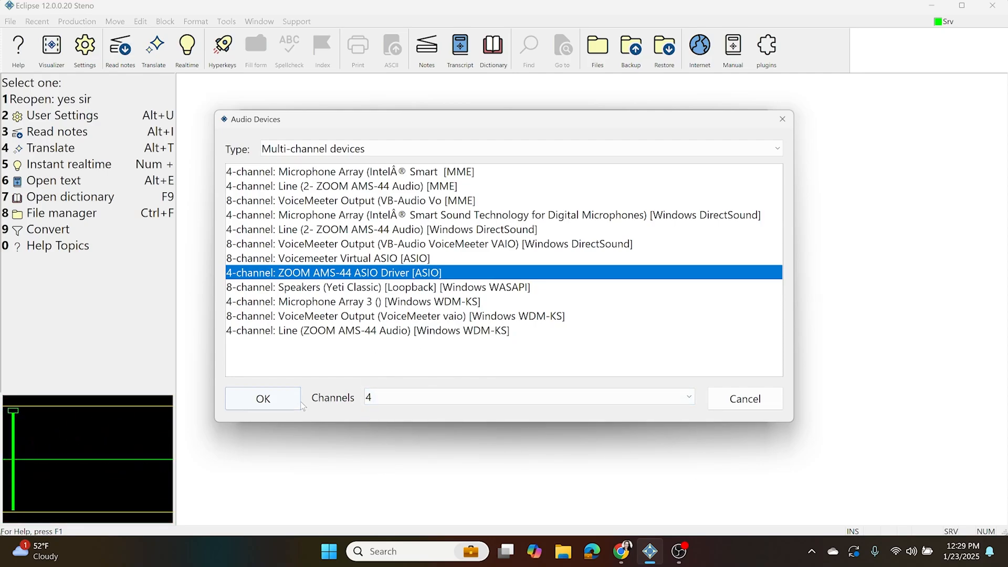
{"action": "left_click", "coordinate": [264, 400]}
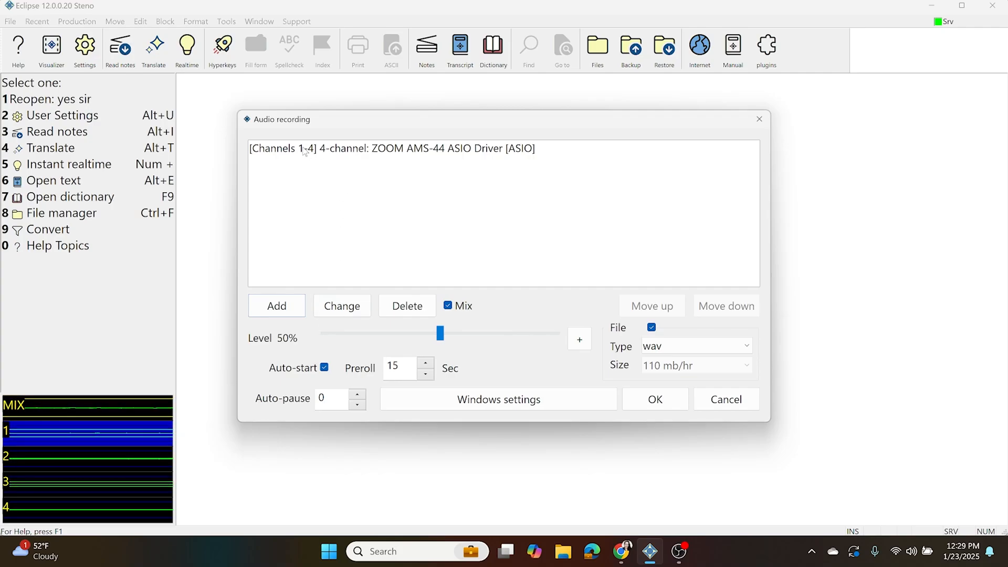
{"action": "left_click", "coordinate": [356, 148]}
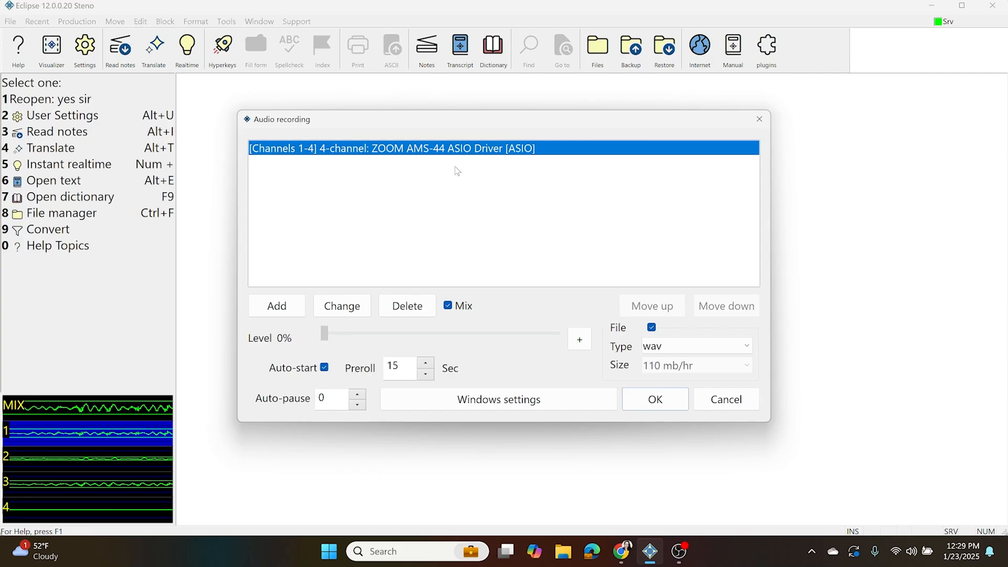
Add the loopback device Speakers (Realtek(R) Audio) [Loopback] [Windows WASAPI] to the audio recording devices
{"action": "left_click", "coordinate": [276, 306]}
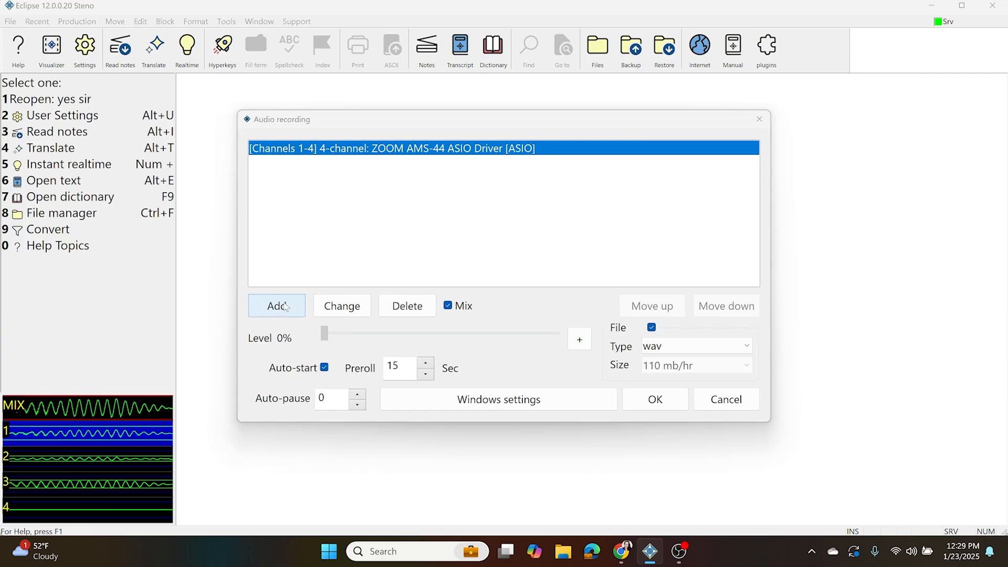
{"action": "left_click", "coordinate": [348, 152]}
{"action": "left_click", "coordinate": [345, 209]}
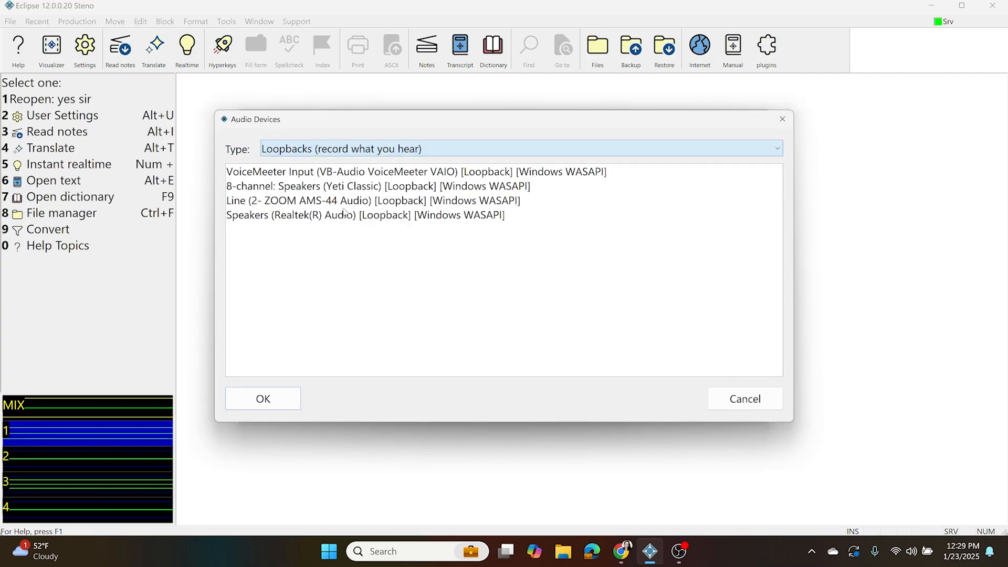
{"action": "left_click", "coordinate": [299, 215]}
{"action": "left_click", "coordinate": [263, 400]}
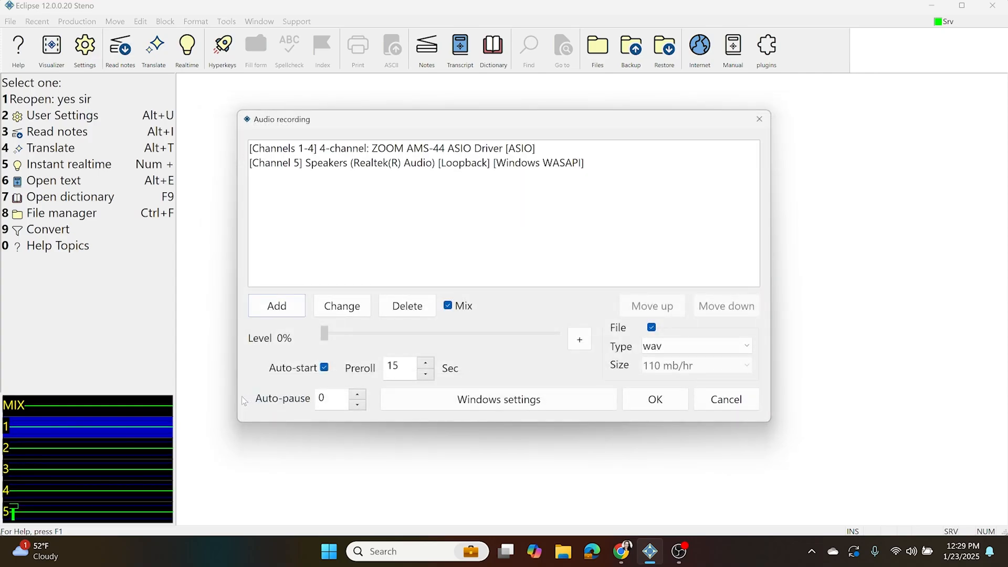
Add the basic recording device Microphone Array (Intel Smart) [MME] with 1 channel to the audio recording devices
{"action": "left_click", "coordinate": [277, 307]}
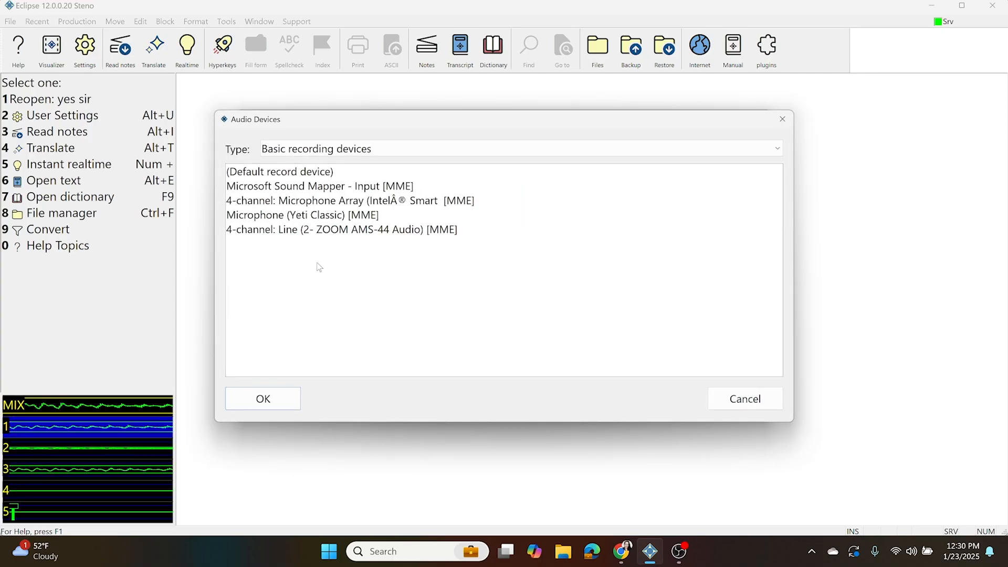
{"action": "left_click", "coordinate": [315, 202]}
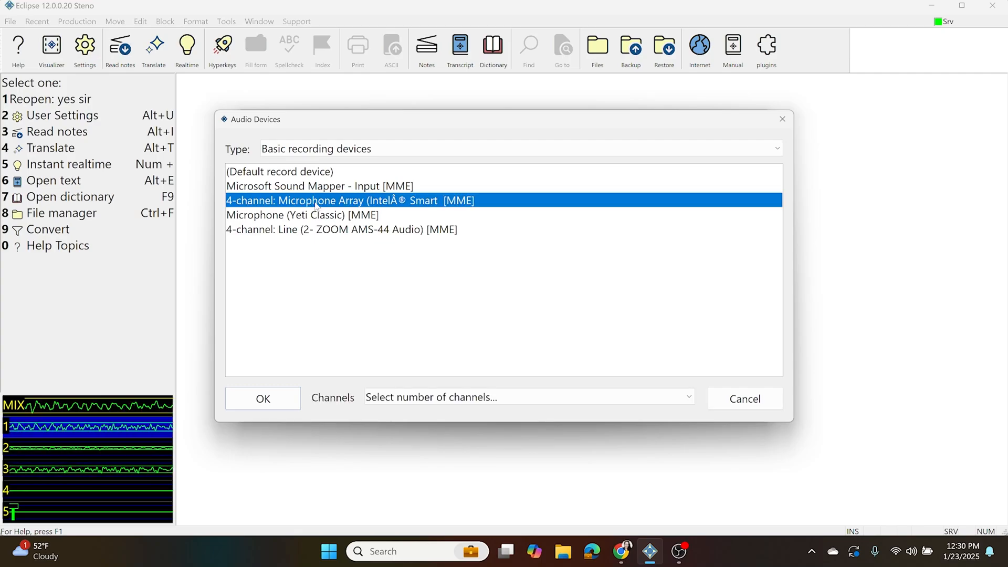
{"action": "left_click", "coordinate": [386, 399]}
{"action": "left_click", "coordinate": [375, 418]}
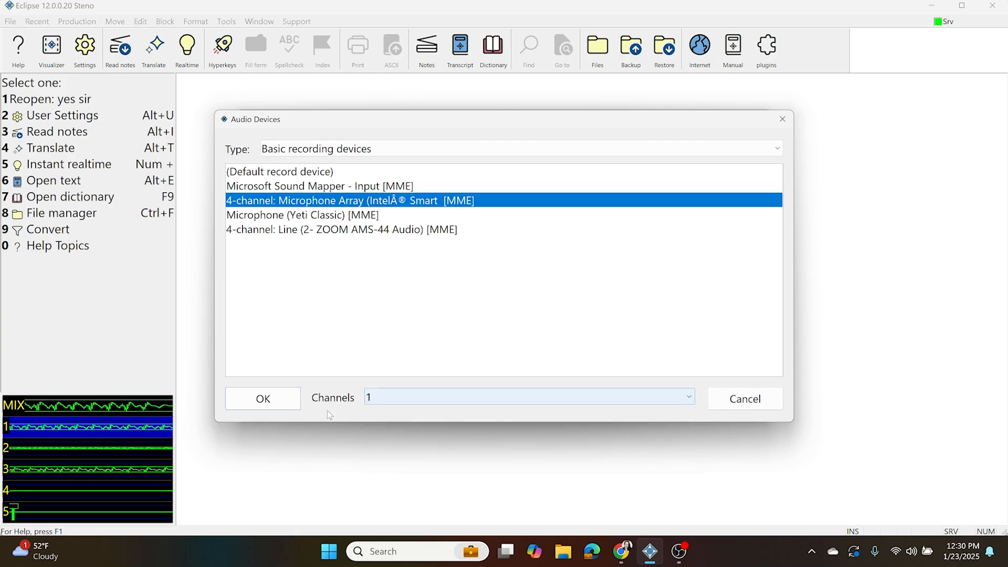
{"action": "left_click", "coordinate": [280, 398]}
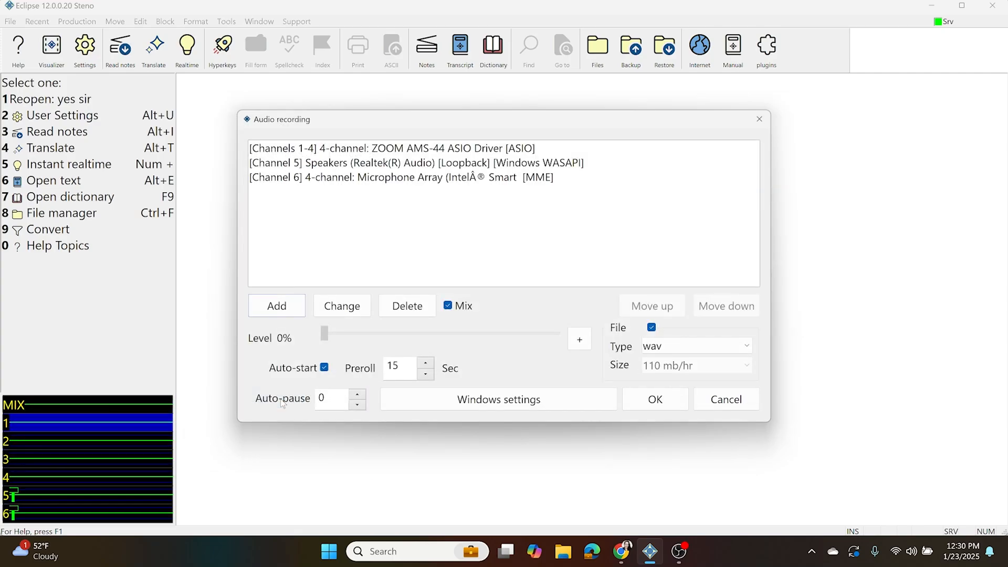
Add the basic recording device Microphone (Yeti Classic) [MME] to the audio recording devices
{"action": "left_click", "coordinate": [290, 308]}
{"action": "left_click", "coordinate": [321, 217]}
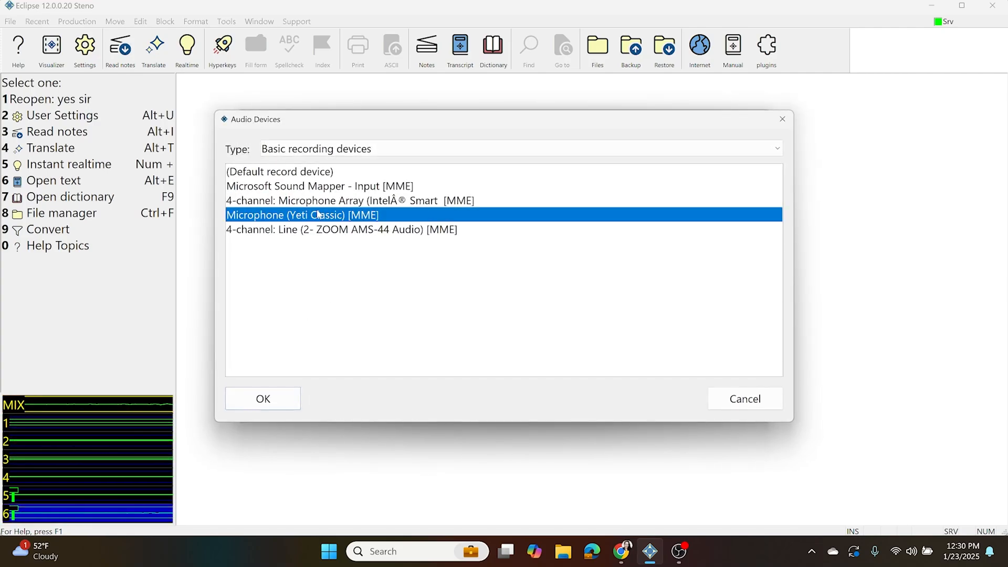
{"action": "left_click", "coordinate": [267, 404]}
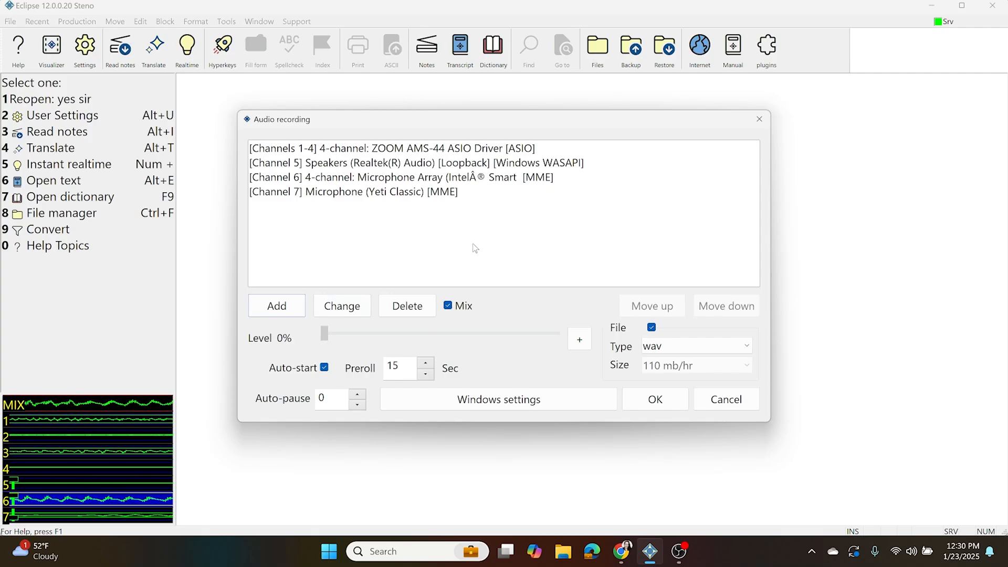
Review each device in the audio recording list from ZOOM AMS-44 to Yeti Classic and back, checking its channels and level
{"action": "left_click", "coordinate": [452, 153]}
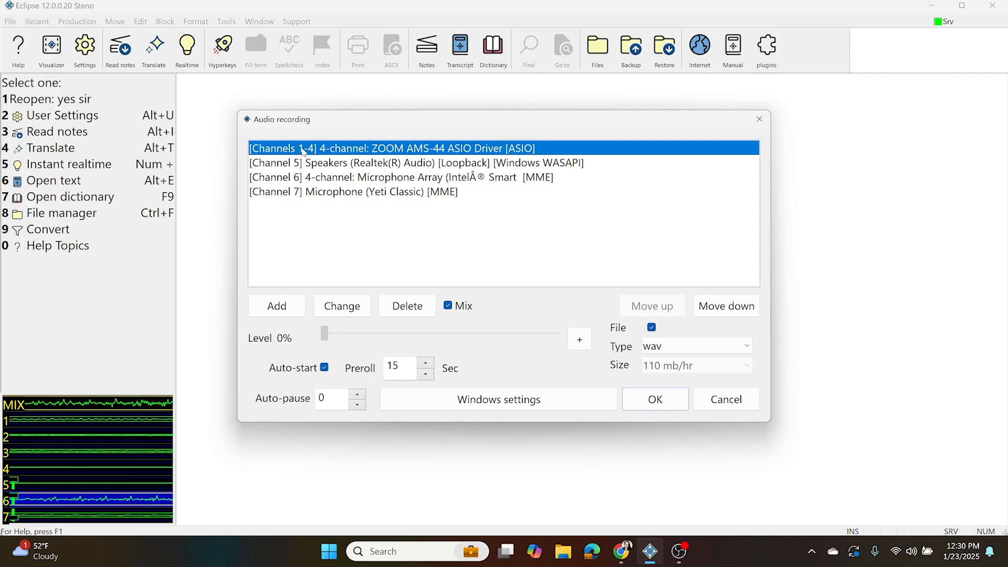
{"action": "left_click", "coordinate": [351, 164]}
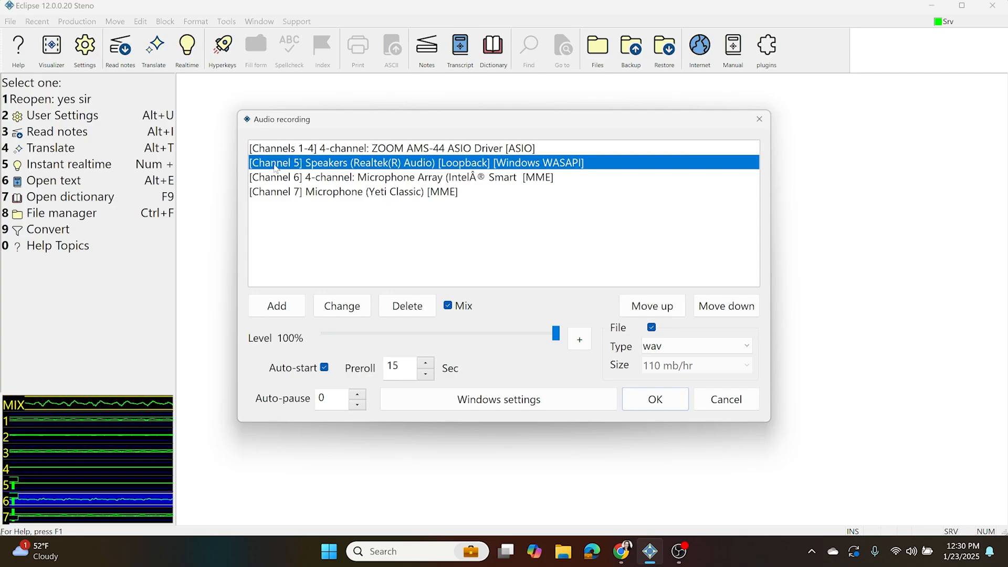
{"action": "left_click", "coordinate": [360, 178]}
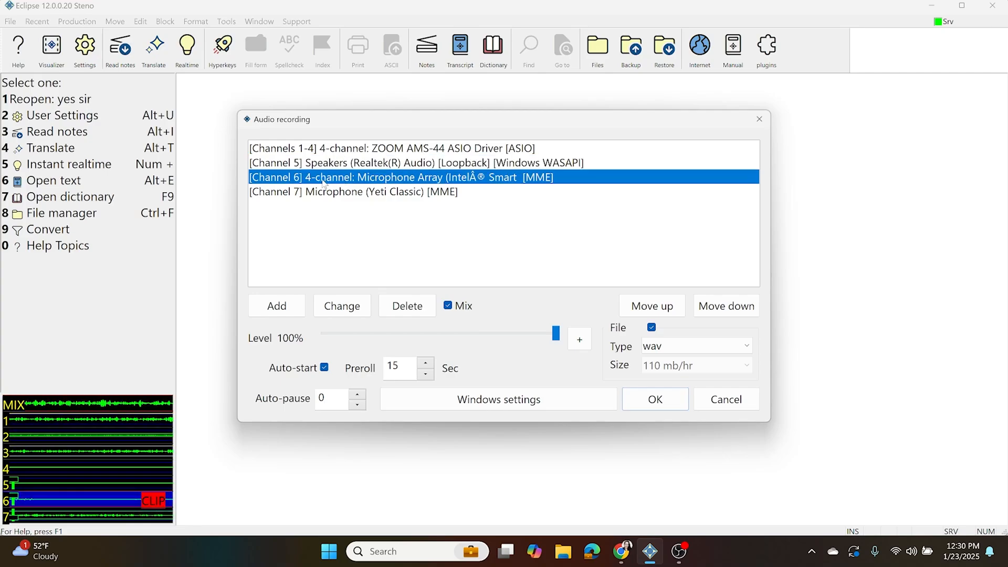
{"action": "left_click", "coordinate": [358, 191]}
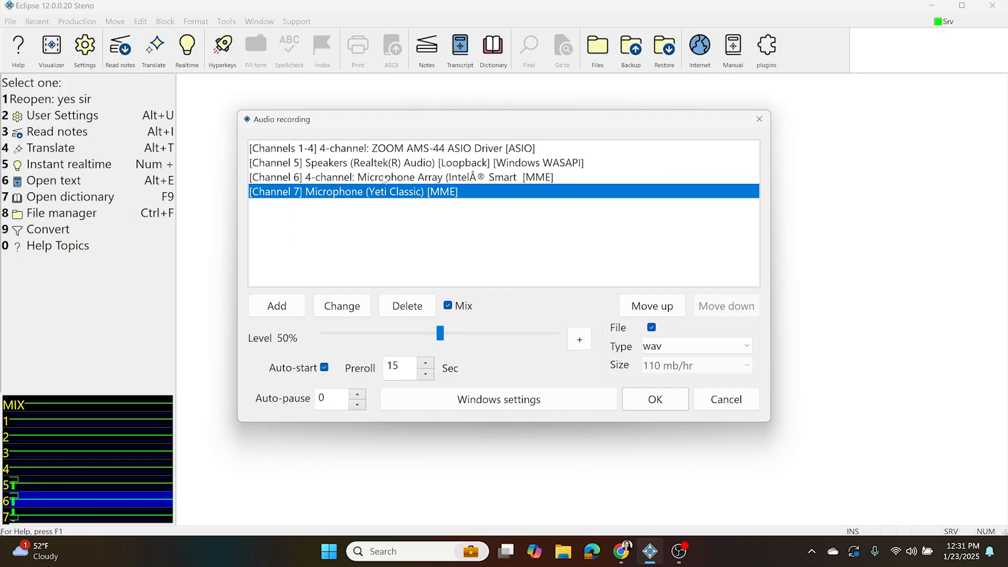
{"action": "left_click", "coordinate": [427, 175]}
{"action": "left_click", "coordinate": [427, 164]}
{"action": "left_click", "coordinate": [428, 150]}
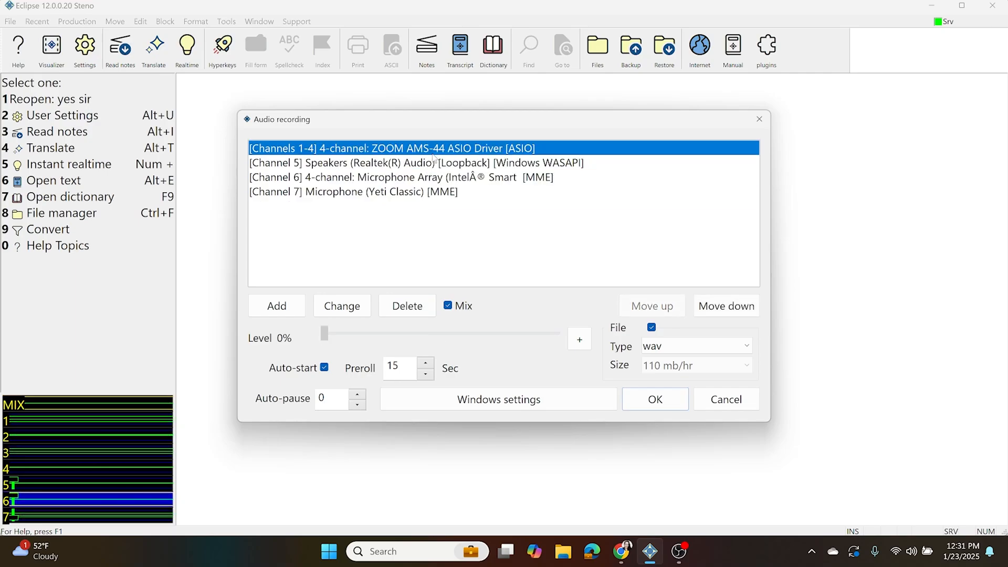